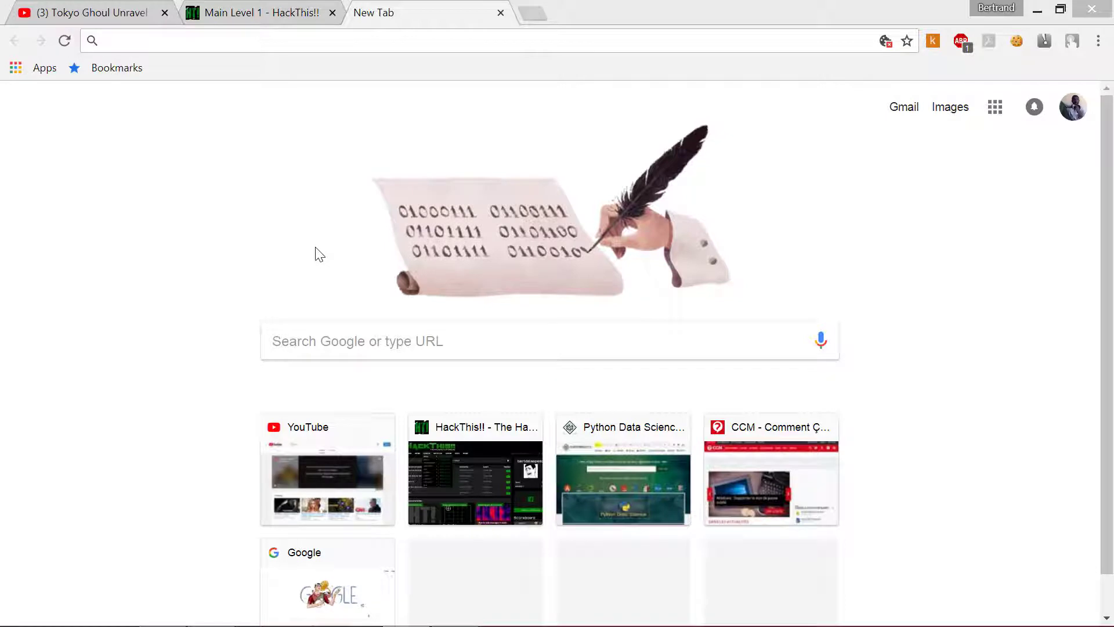
Switch to the 'Main Level 1 - HackThis!!' tab in Chrome.
{"action": "left_click", "coordinate": [260, 14]}
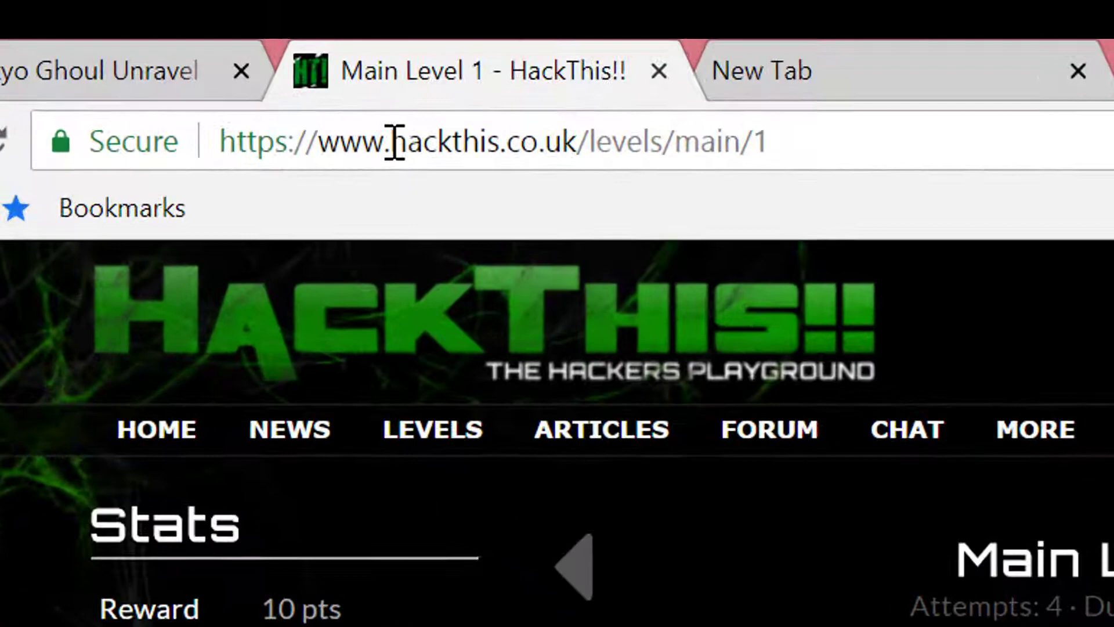
Replace the address with 'ha' and accept the hackthis.co.uk suggestion to load the homepage.
{"action": "left_click_drag", "start_coordinate": [225, 40], "coordinate": [280, 40]}
{"action": "left_click_drag", "start_coordinate": [528, 139], "coordinate": [748, 145]}
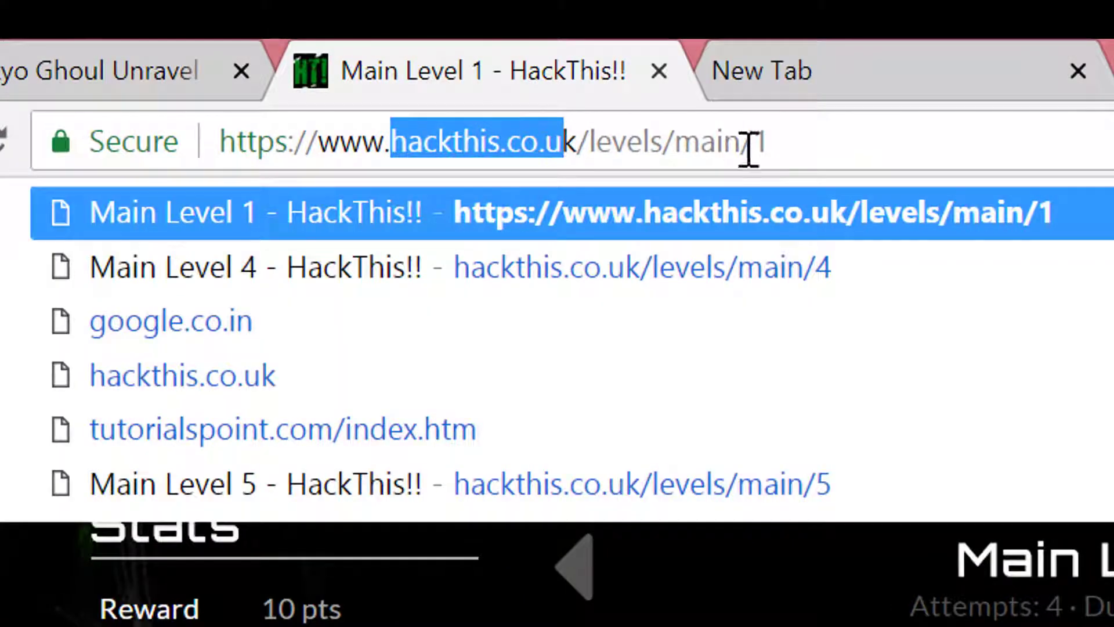
{"action": "left_click", "coordinate": [835, 166]}
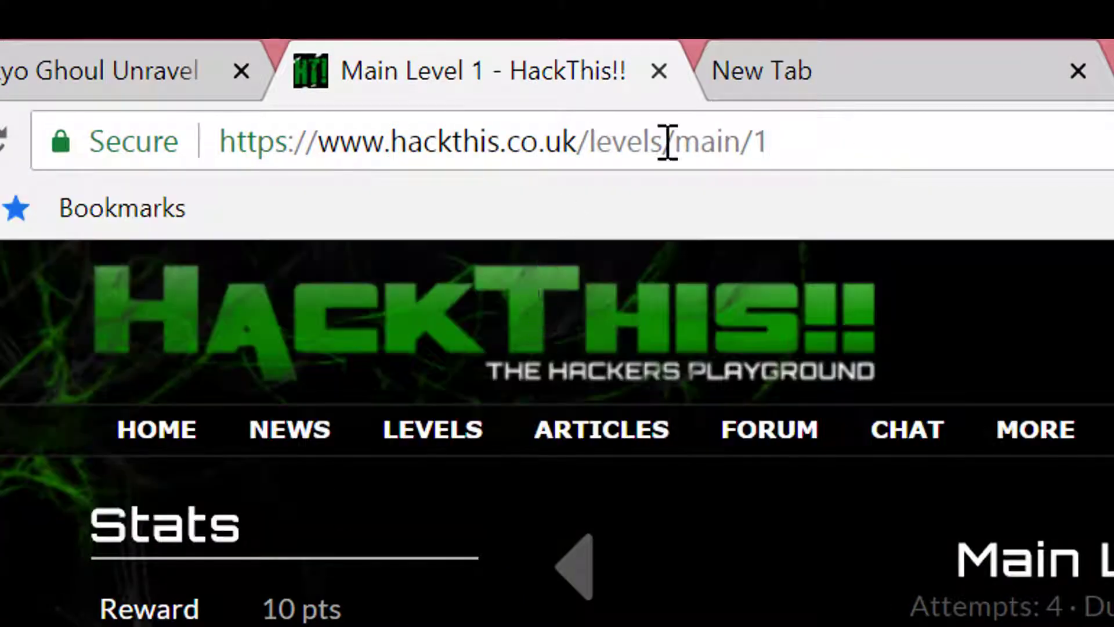
{"action": "left_click", "coordinate": [857, 132]}
{"action": "type", "text": "ha"}
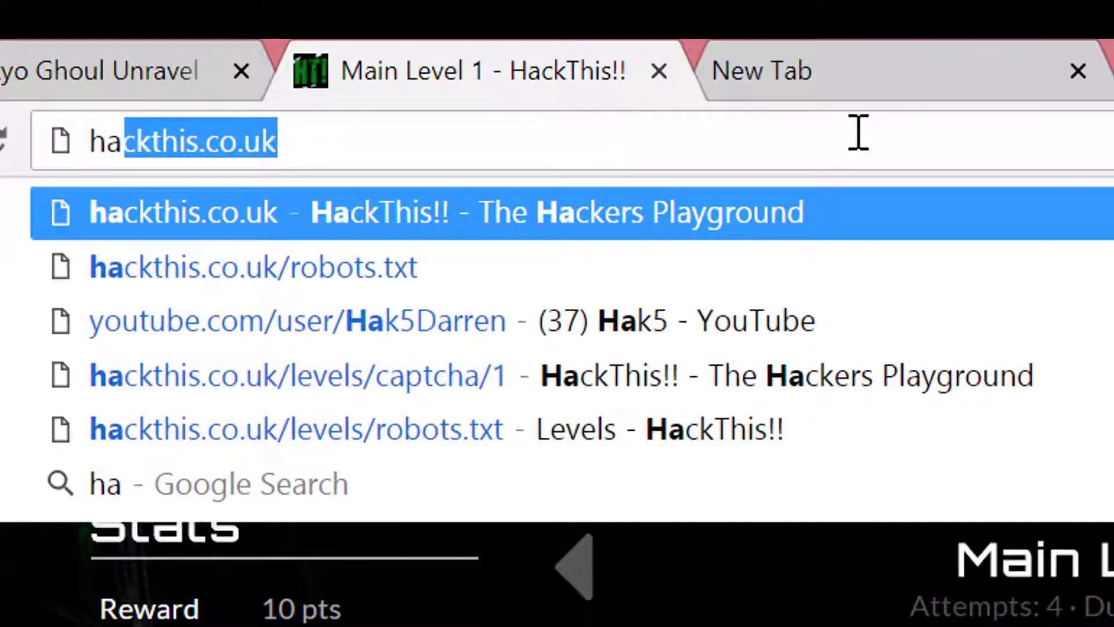
{"action": "key", "text": "Return"}
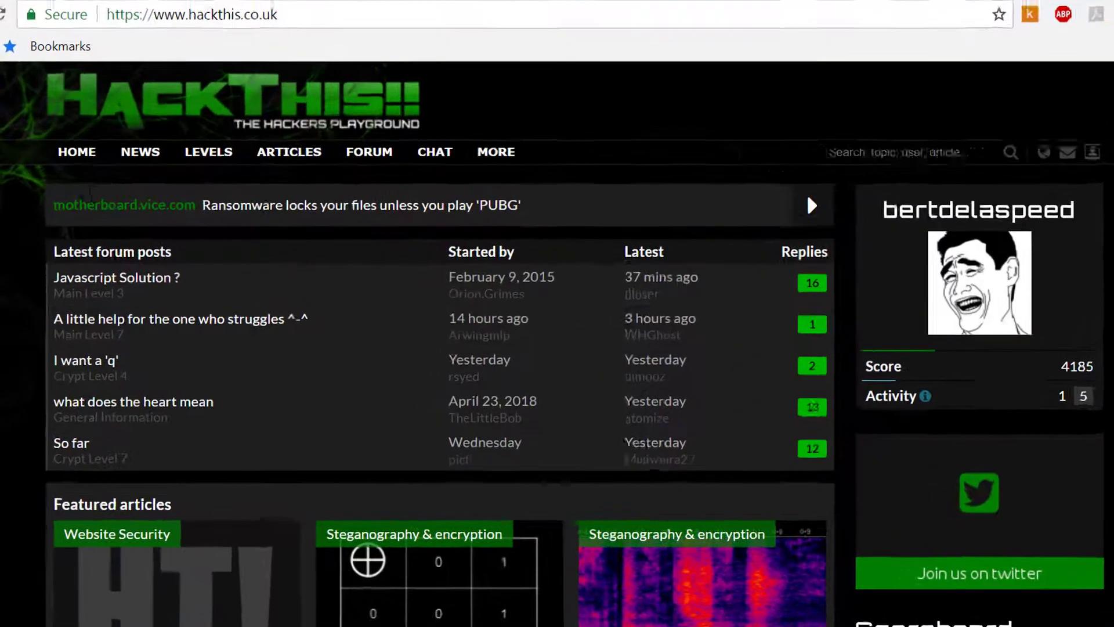
Go to Main Level 1 through the LEVELS > MAIN navigation menu.
{"action": "mouse_move", "coordinate": [180, 177]}
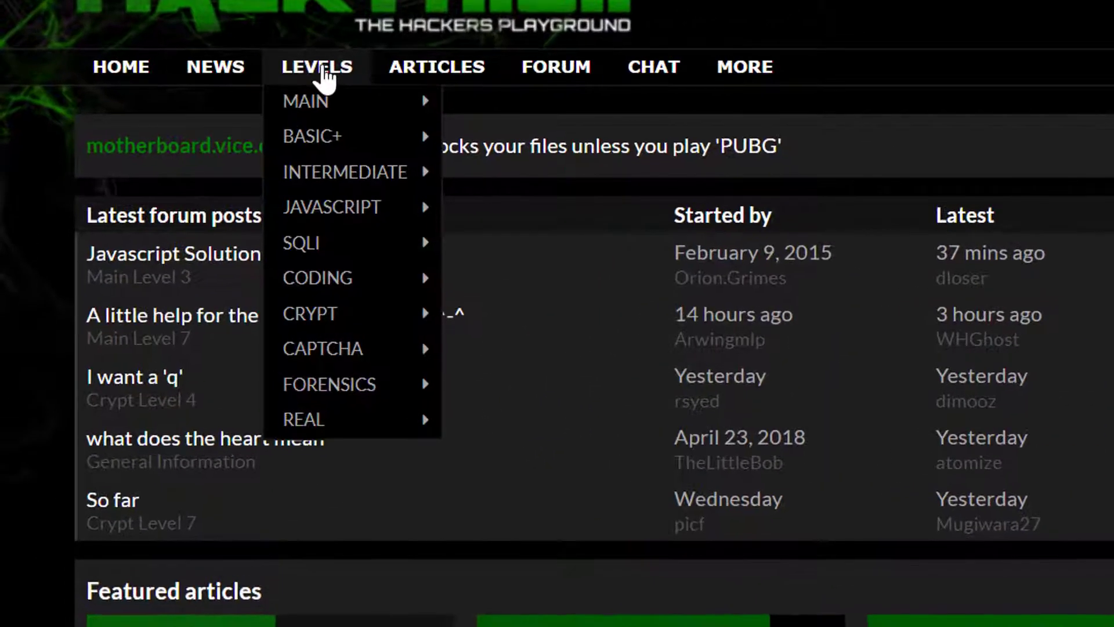
{"action": "mouse_move", "coordinate": [359, 141]}
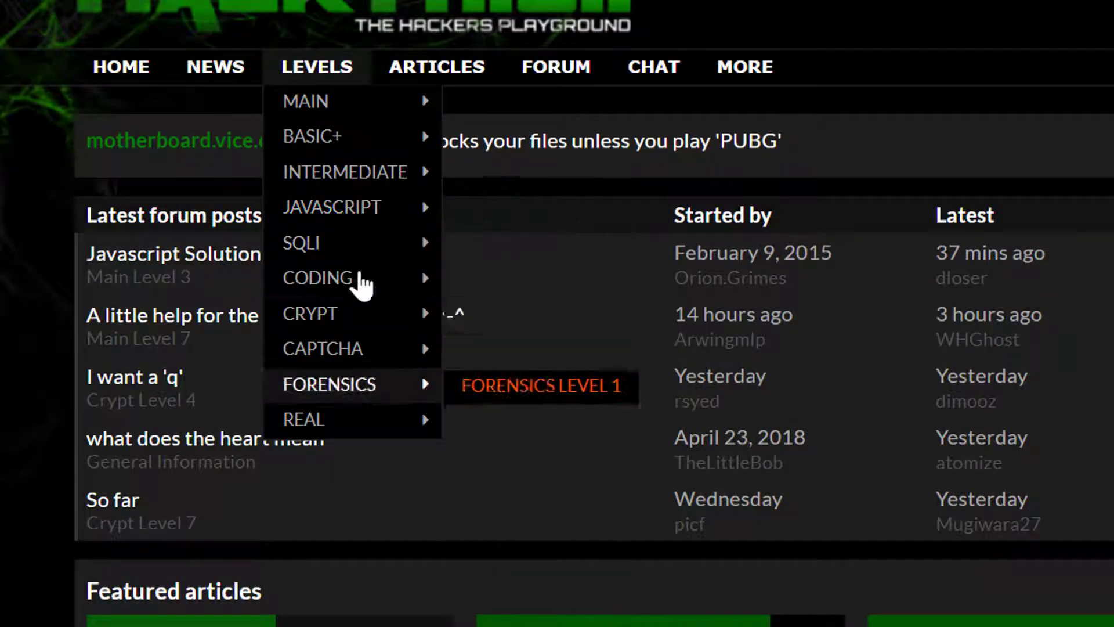
{"action": "mouse_move", "coordinate": [319, 111]}
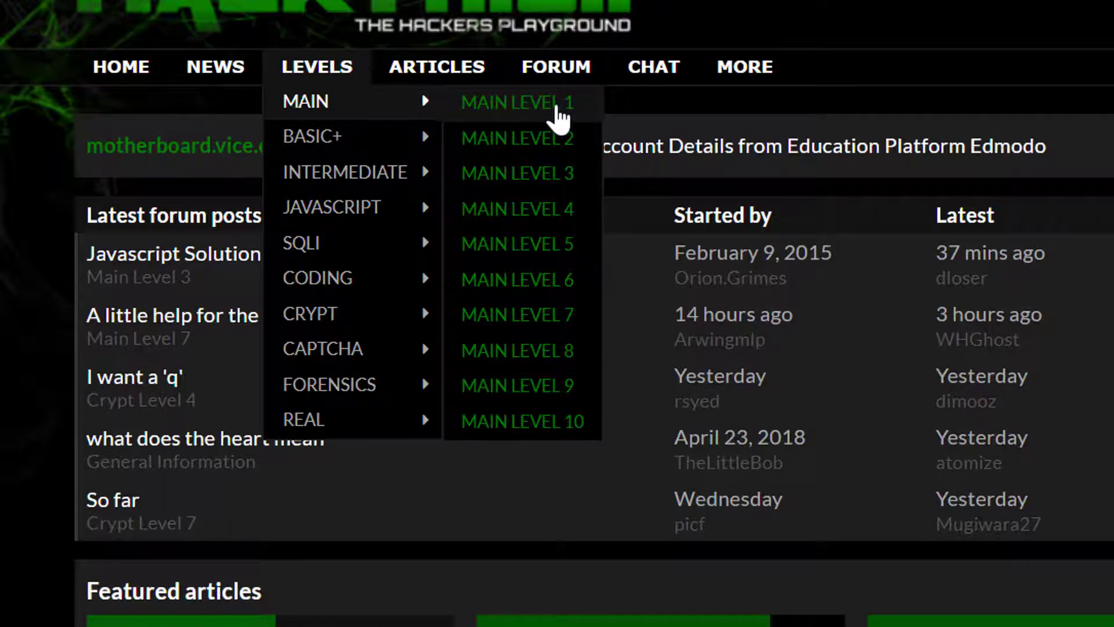
{"action": "left_click", "coordinate": [558, 116]}
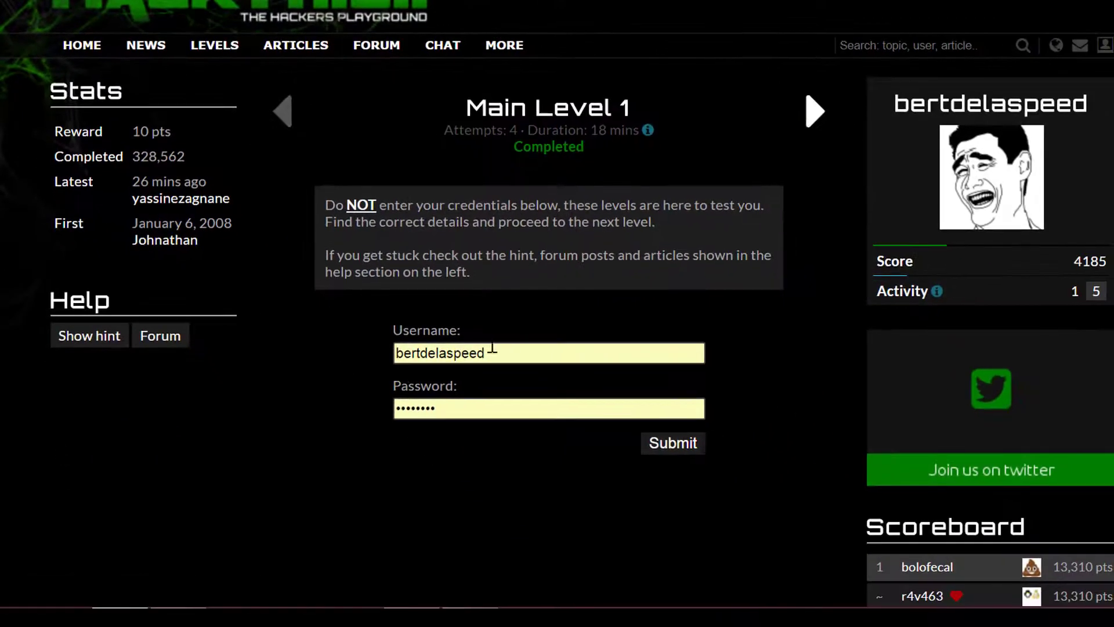
Erase the browser-autofilled username from the level's login form.
{"action": "left_click", "coordinate": [520, 351]}
{"action": "key", "text": "ctrl+a"}
{"action": "key", "text": "BackSpace"}
Delete the autofilled password from the login form.
{"action": "double_click", "coordinate": [472, 408]}
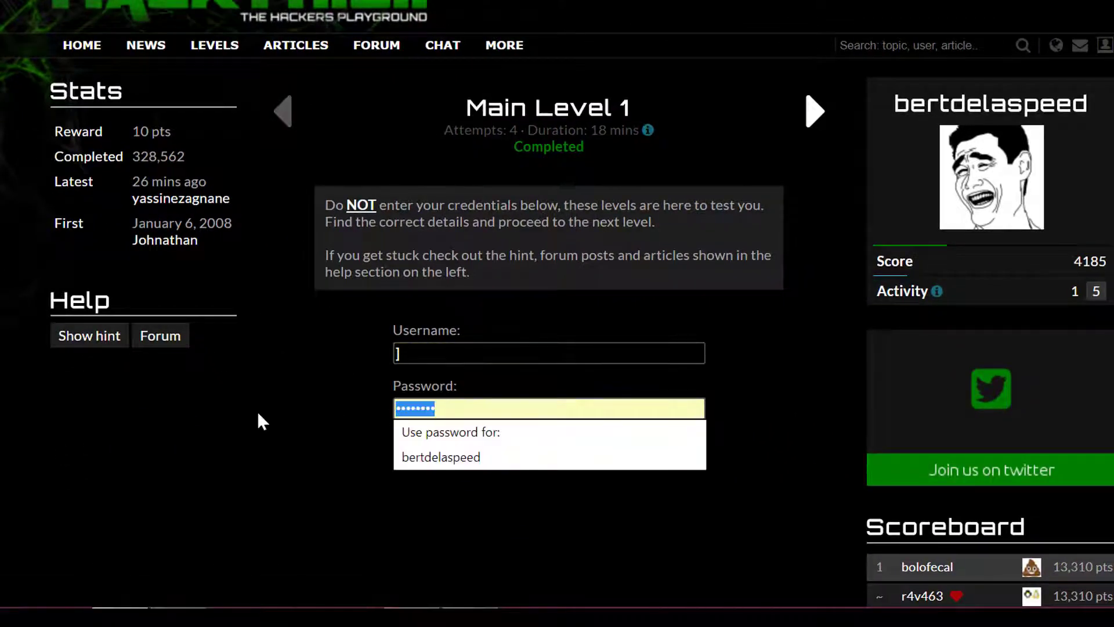
{"action": "key", "text": "BackSpace"}
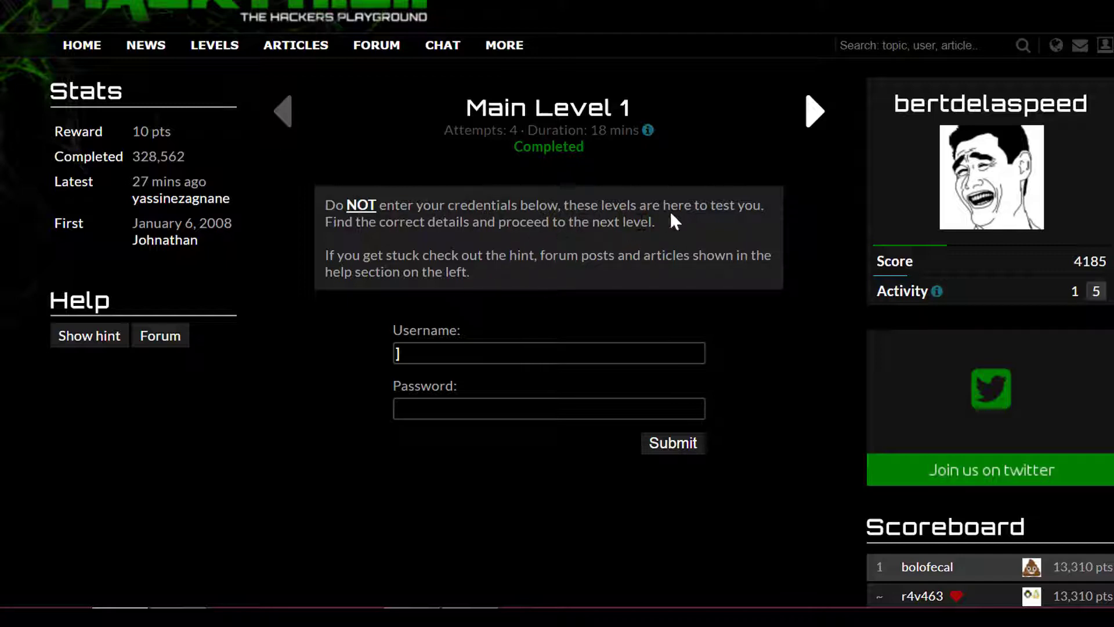
{"action": "left_click_drag", "start_coordinate": [694, 206], "coordinate": [765, 209]}
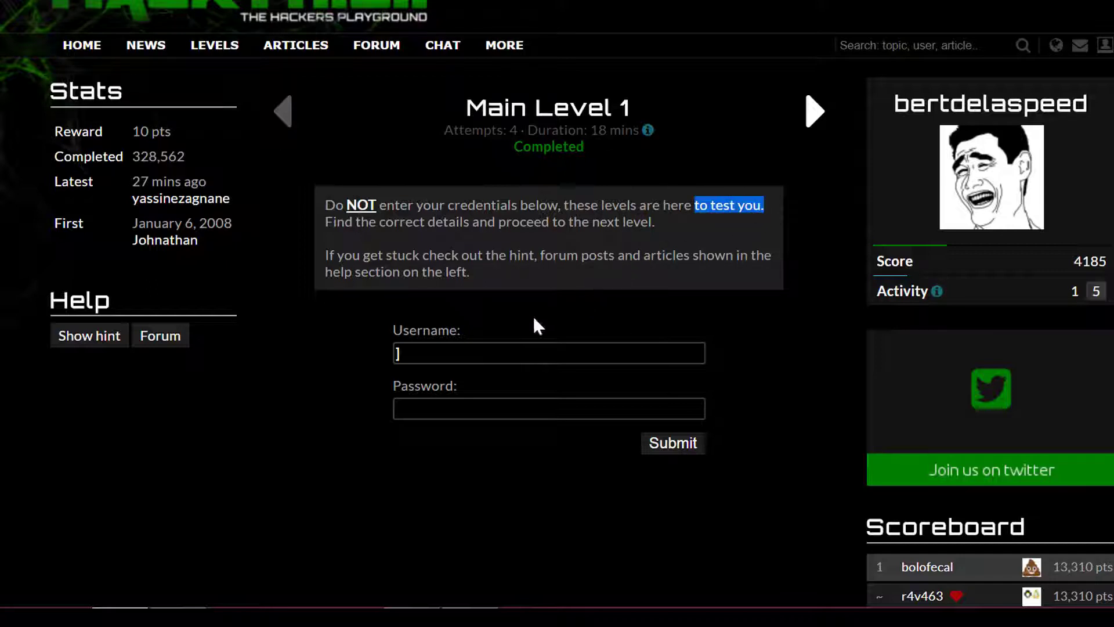
{"action": "left_click", "coordinate": [227, 410]}
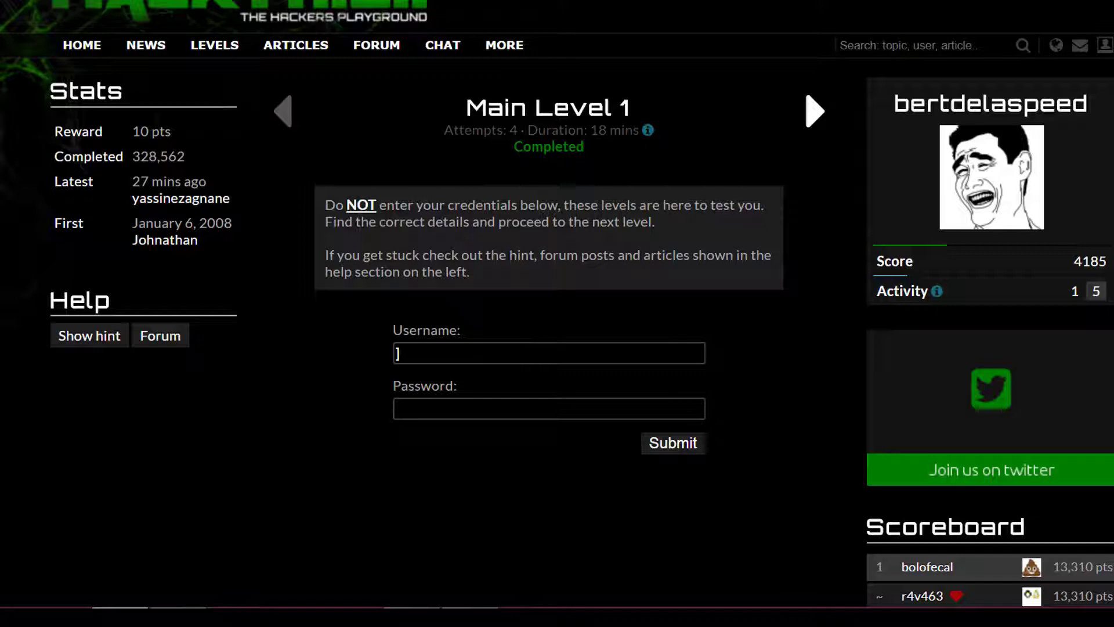
Check the password and username fields stay empty, dismissing the username suggestions.
{"action": "left_click", "coordinate": [469, 408]}
{"action": "left_click", "coordinate": [311, 451]}
{"action": "left_click", "coordinate": [496, 409]}
{"action": "left_click", "coordinate": [371, 437]}
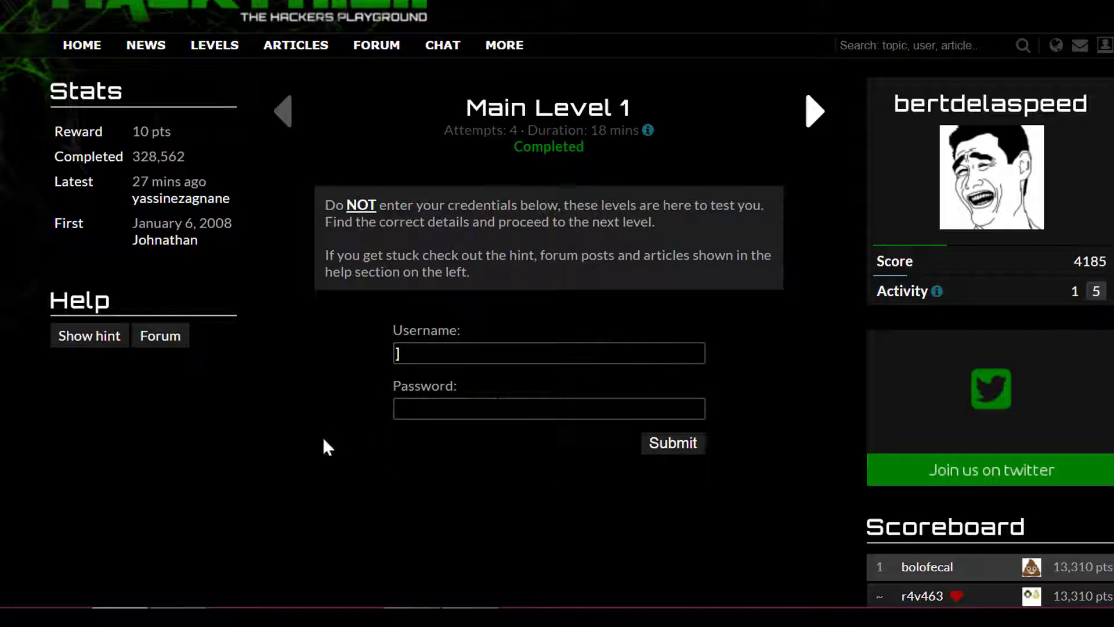
{"action": "left_click", "coordinate": [398, 354]}
{"action": "left_click", "coordinate": [325, 399]}
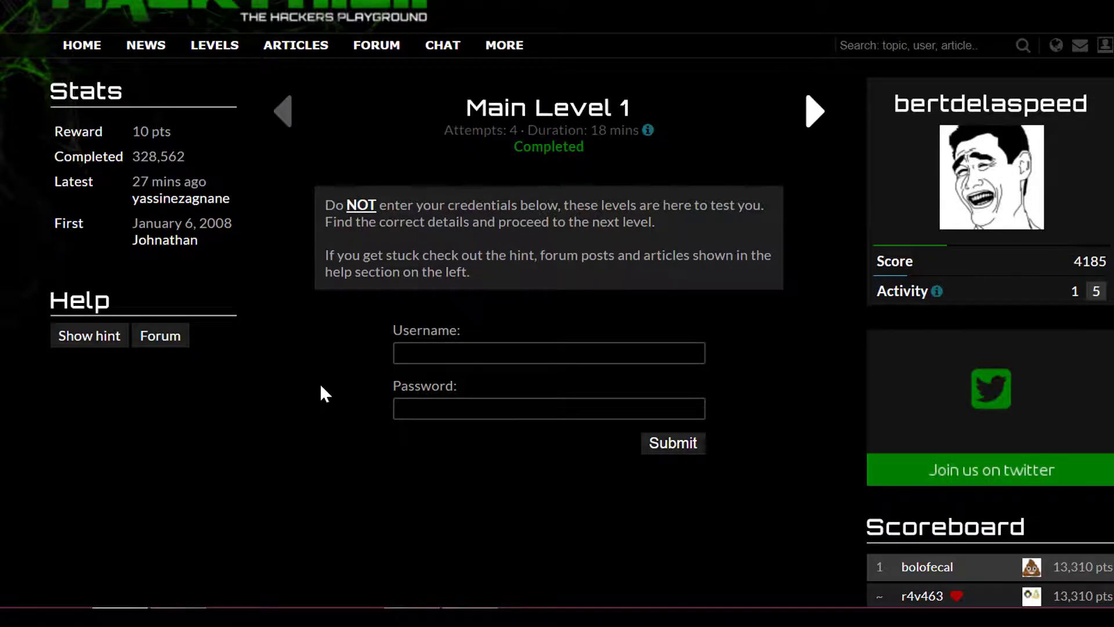
Open the Main Level 1 page's HTML source in a separate tab.
{"action": "right_click", "coordinate": [319, 388]}
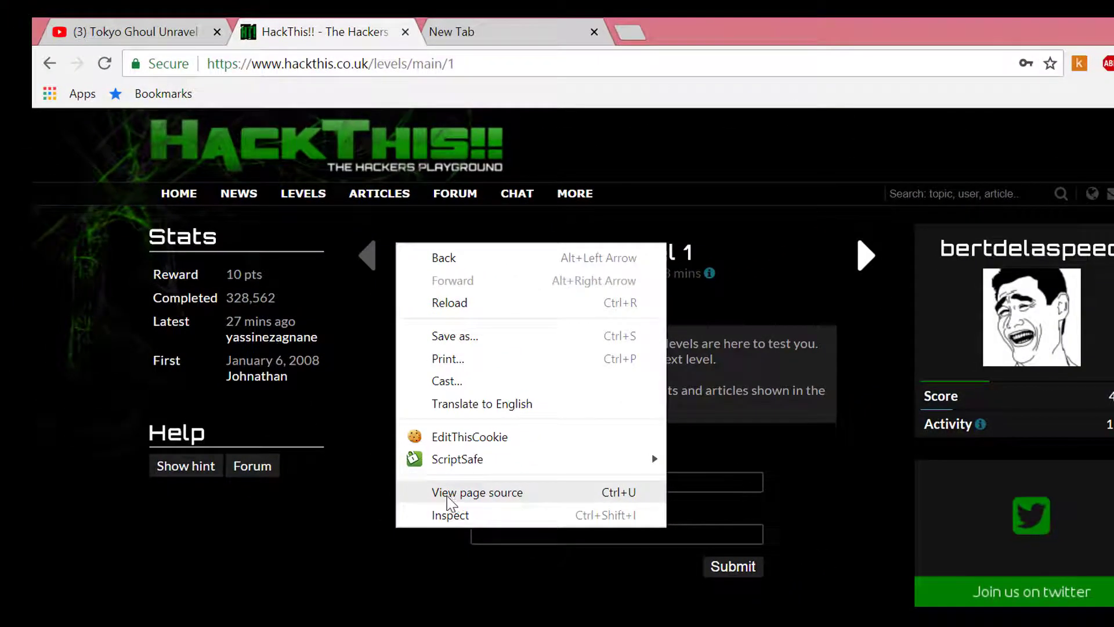
{"action": "left_click", "coordinate": [471, 447]}
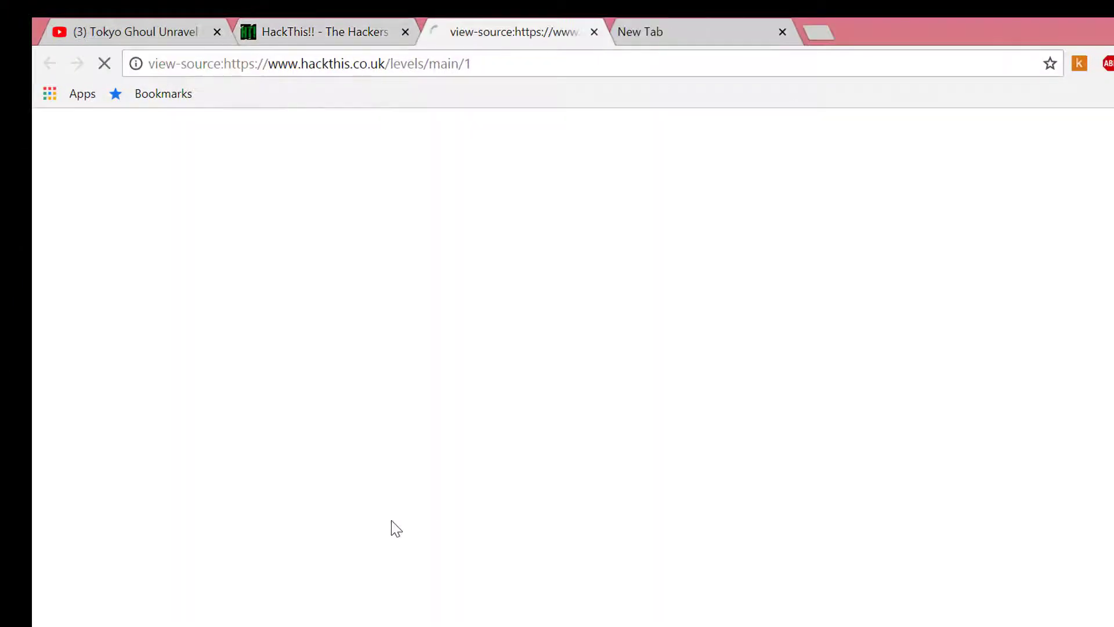
{"action": "left_click", "coordinate": [354, 31]}
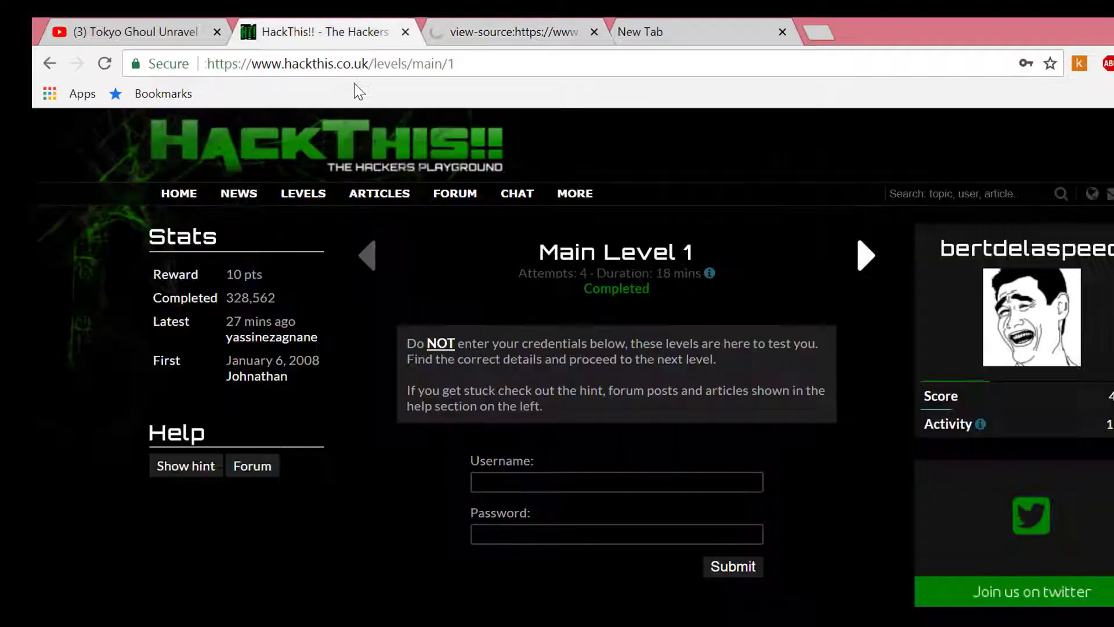
{"action": "left_click", "coordinate": [538, 483]}
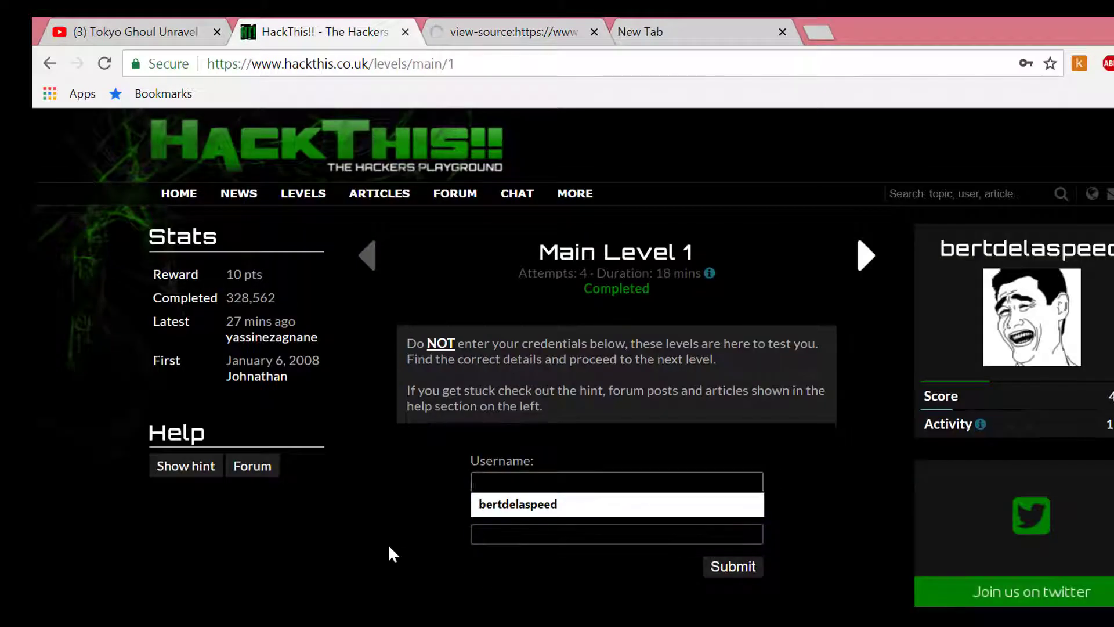
{"action": "key", "text": "Escape"}
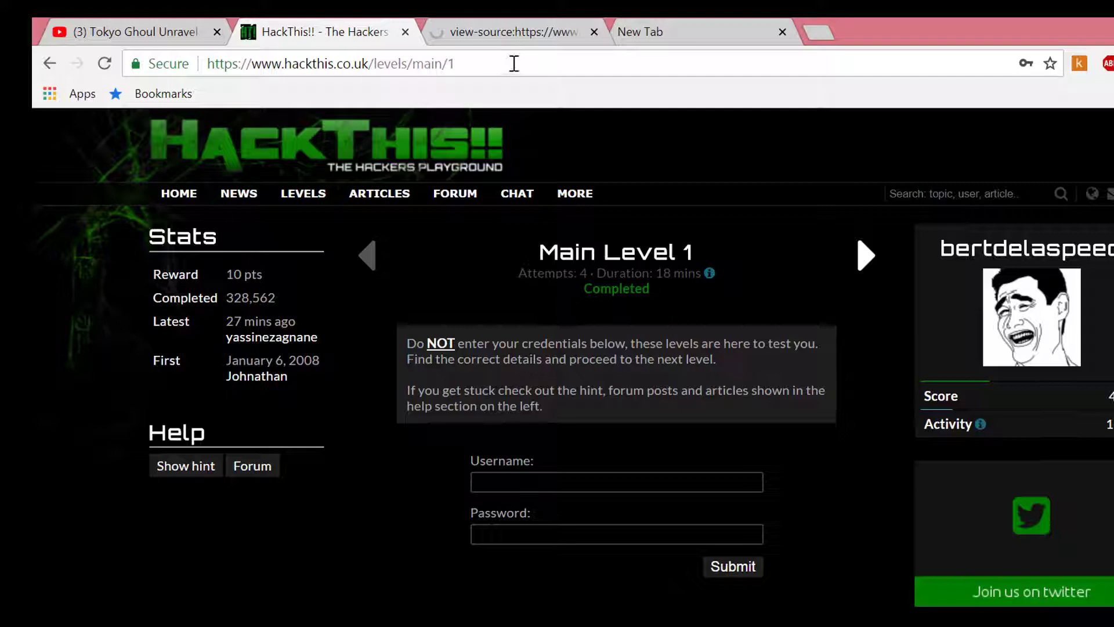
{"action": "left_click", "coordinate": [511, 33]}
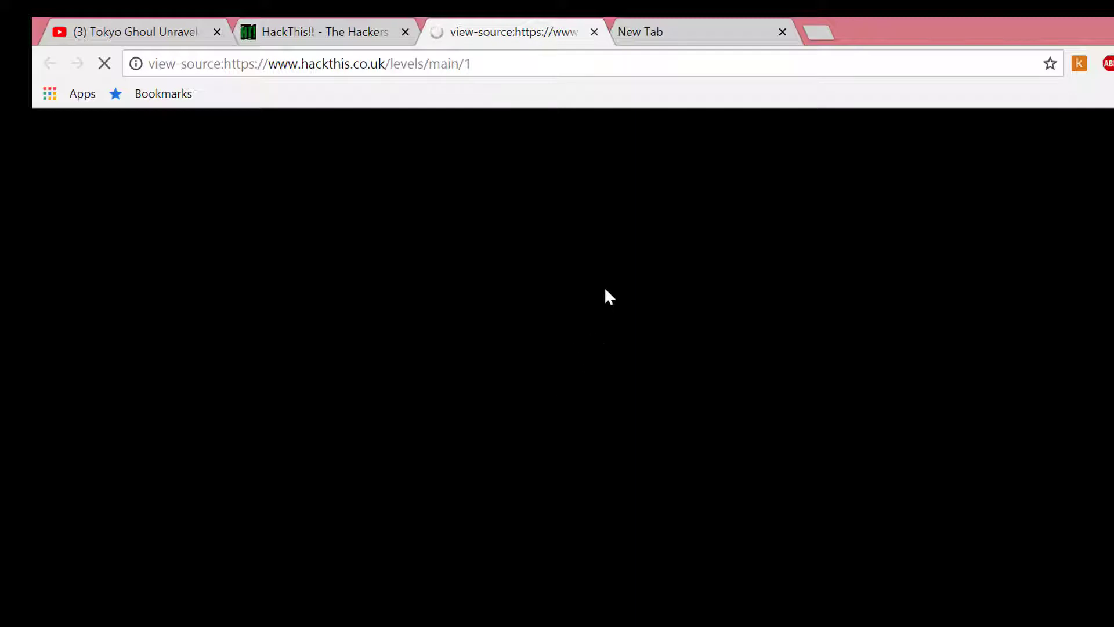
Open the element inspector on the Main Level 1 login form.
{"action": "left_click", "coordinate": [329, 41]}
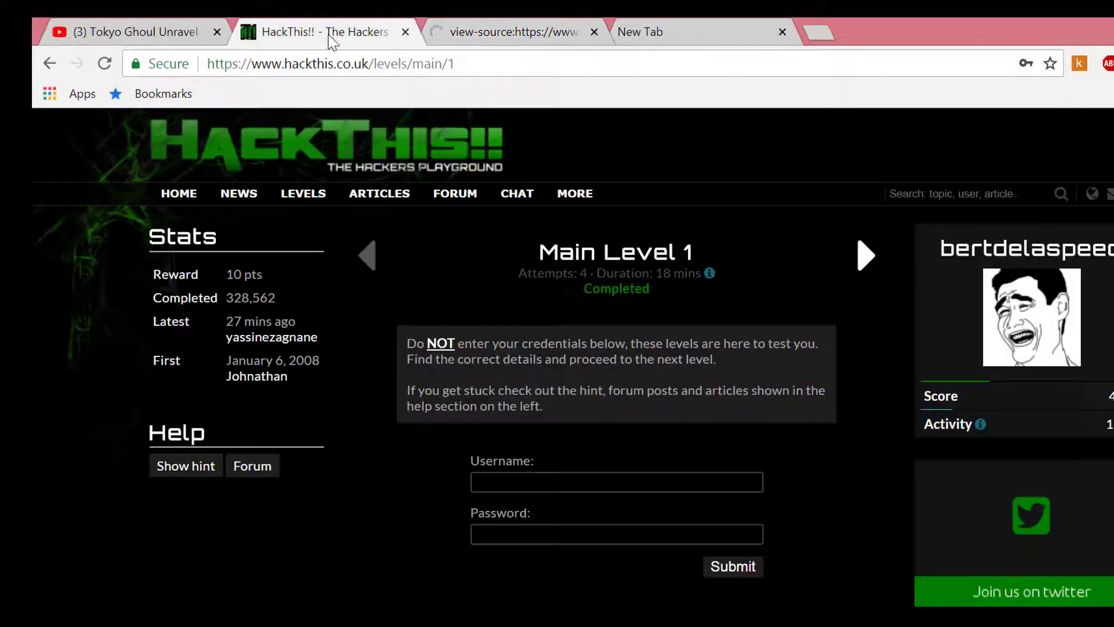
{"action": "right_click", "coordinate": [376, 555]}
{"action": "left_click", "coordinate": [461, 544]}
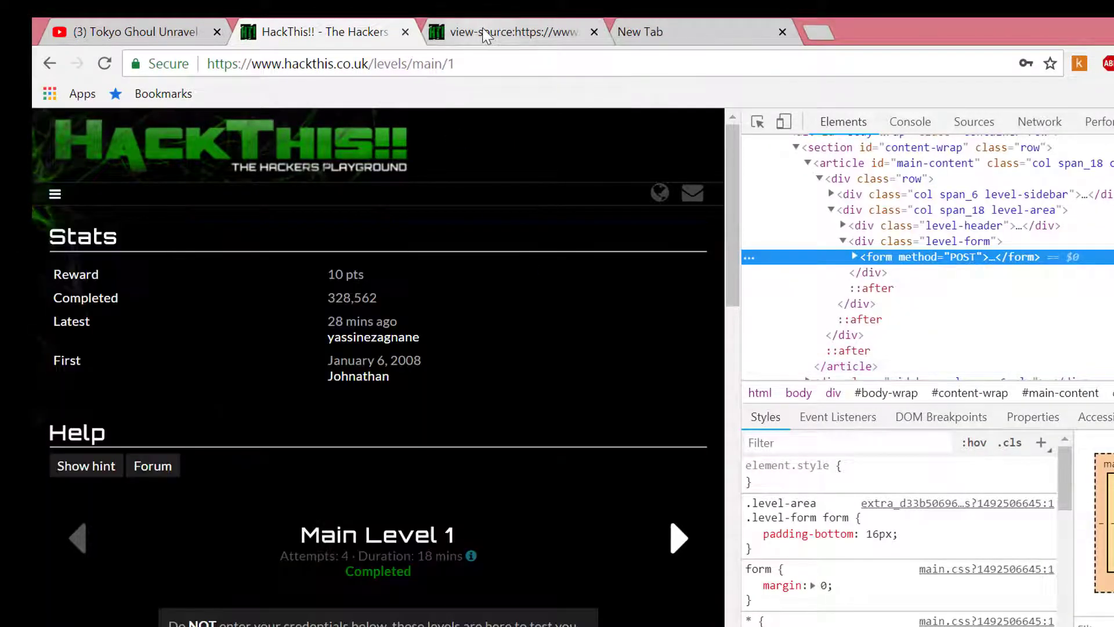
{"action": "left_click", "coordinate": [485, 34]}
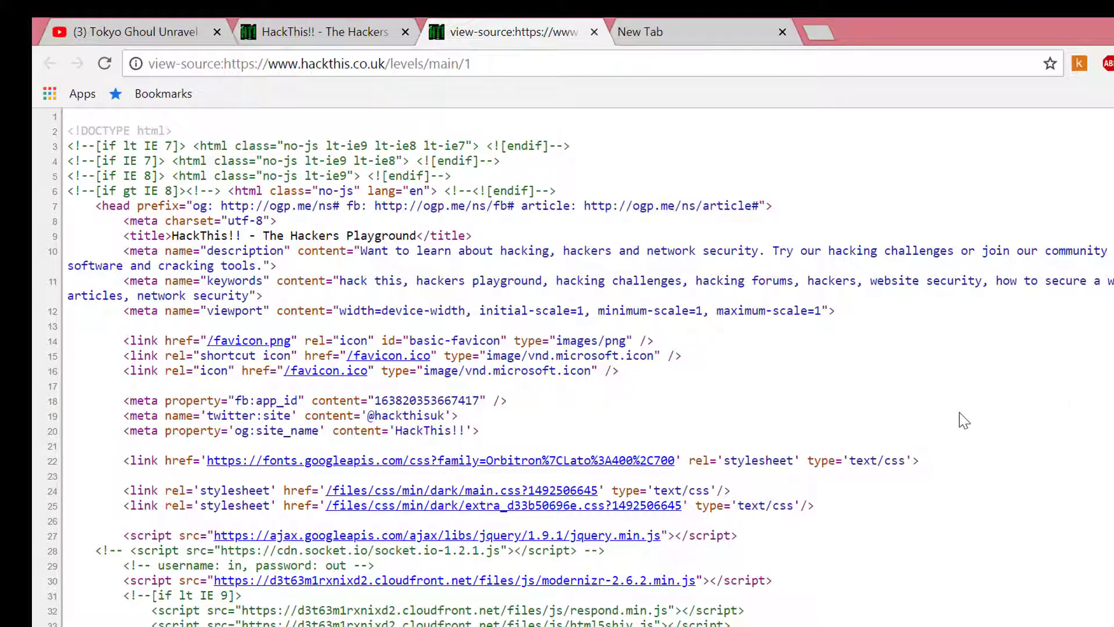
Scroll through the level's source and start a find-in-page search for 'usernane'.
{"action": "left_click", "coordinate": [329, 35]}
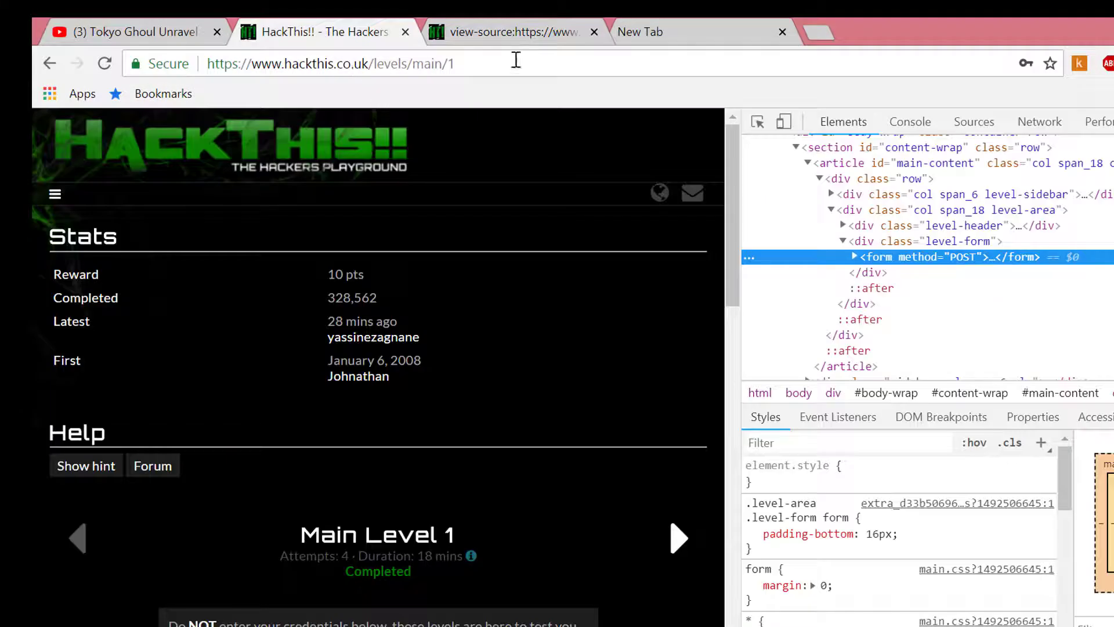
{"action": "left_click", "coordinate": [514, 35]}
{"action": "scroll", "coordinate": [667, 371], "scroll_direction": "down", "scroll_amount": 3}
{"action": "scroll", "coordinate": [801, 296], "scroll_direction": "down", "scroll_amount": 10}
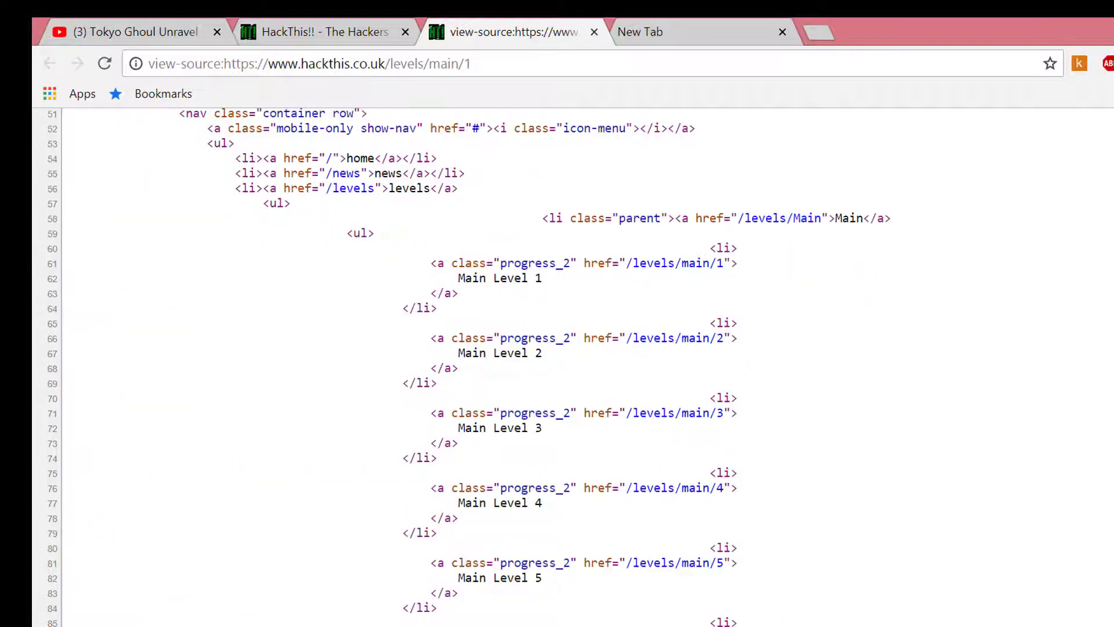
{"action": "scroll", "coordinate": [800, 296], "scroll_direction": "down", "scroll_amount": 10}
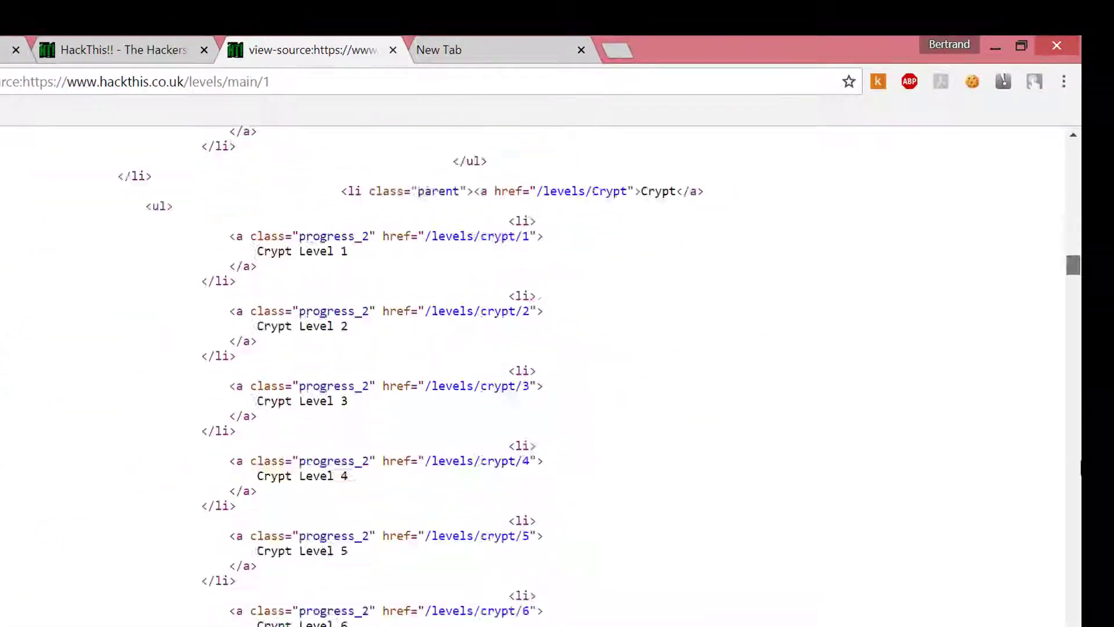
{"action": "left_click_drag", "start_coordinate": [1079, 467], "coordinate": [1037, 163]}
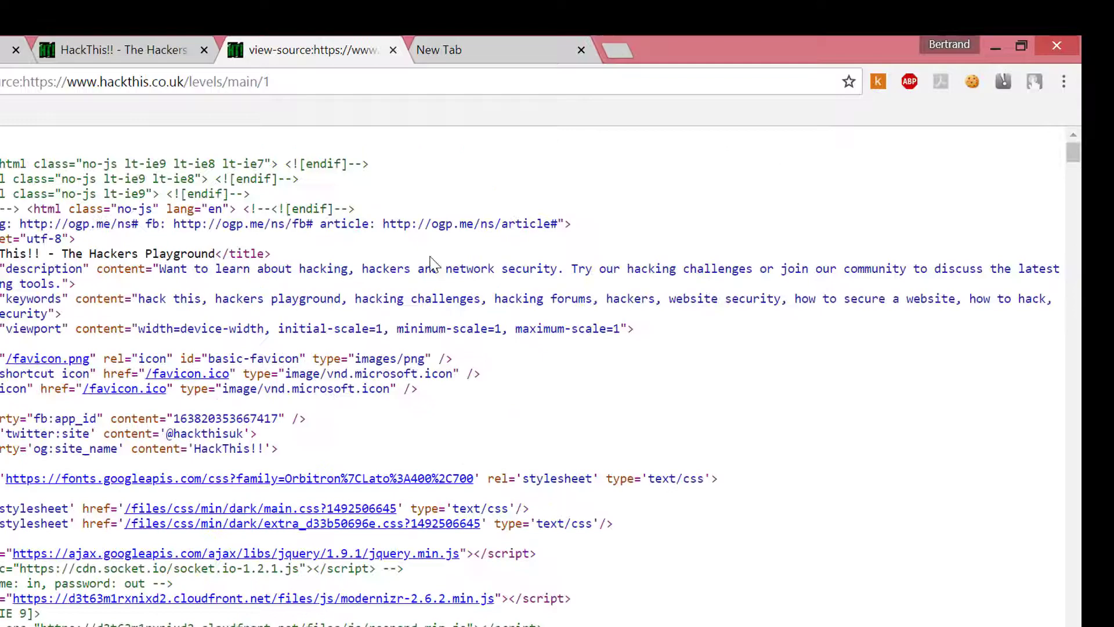
{"action": "scroll", "coordinate": [464, 232], "scroll_direction": "down", "scroll_amount": 15}
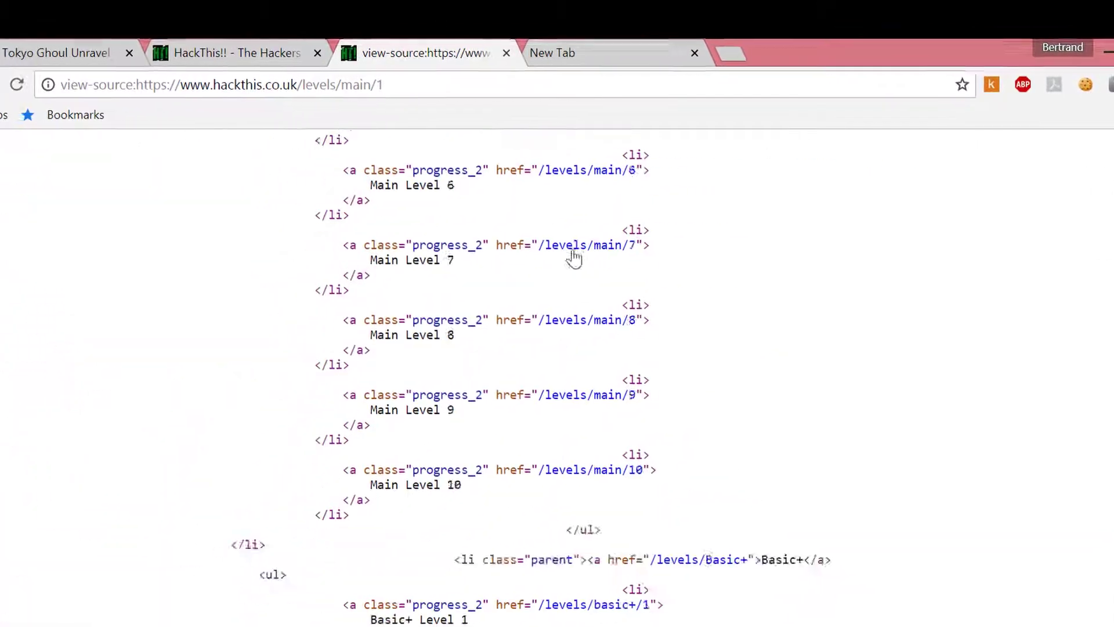
{"action": "scroll", "coordinate": [580, 261], "scroll_direction": "down", "scroll_amount": 10}
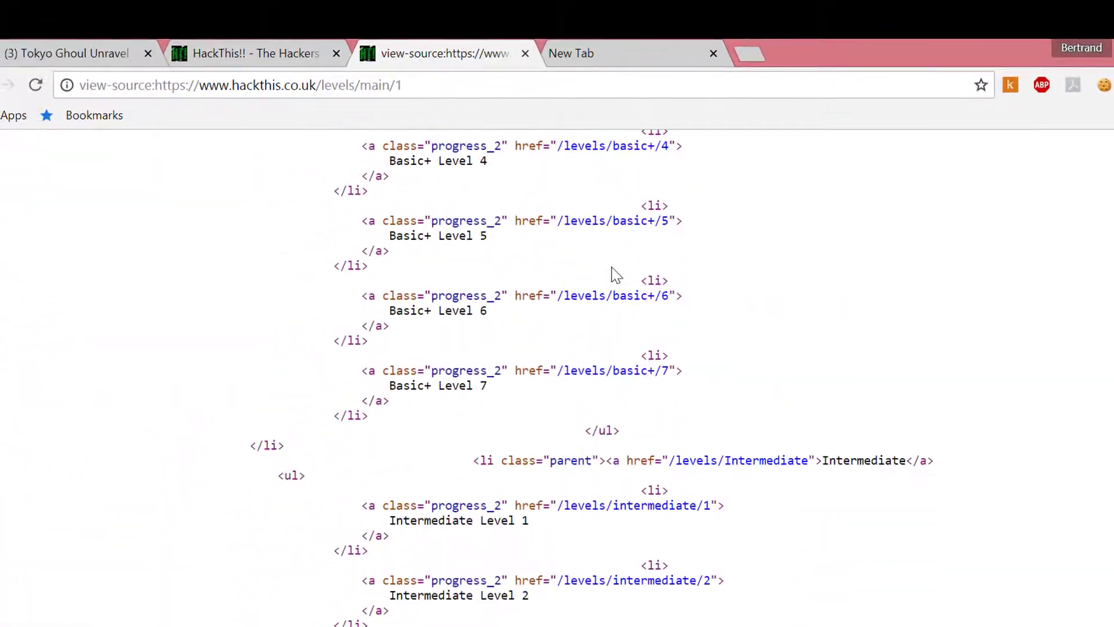
{"action": "scroll", "coordinate": [572, 308], "scroll_direction": "down", "scroll_amount": 20}
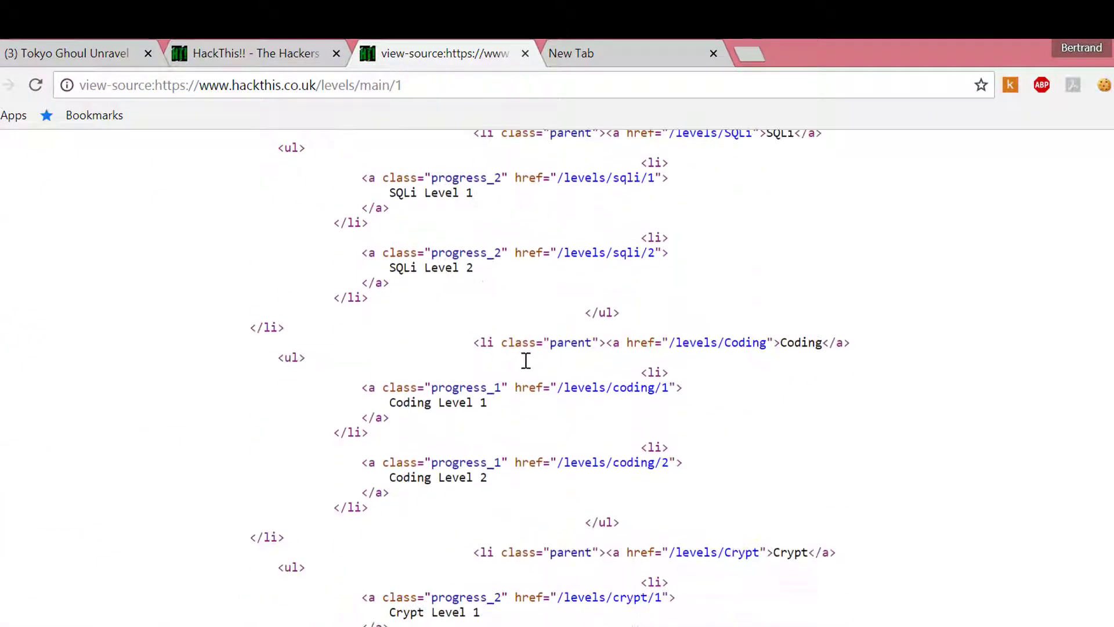
{"action": "scroll", "coordinate": [582, 366], "scroll_direction": "up", "scroll_amount": 20}
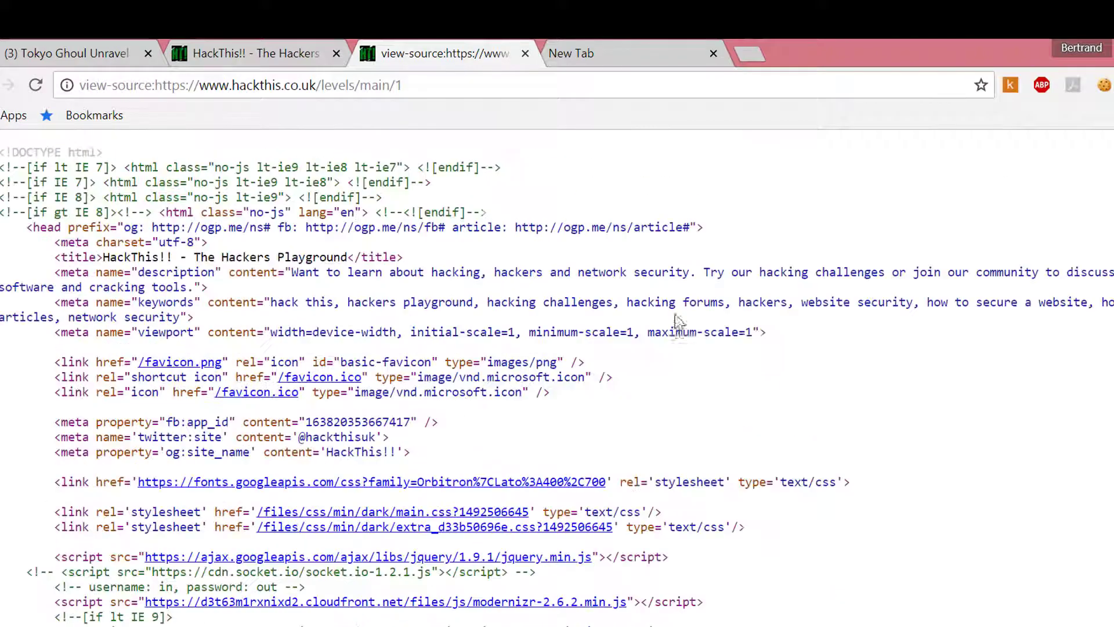
{"action": "key", "text": "ctrl+f"}
{"action": "type", "text": "usernane"}
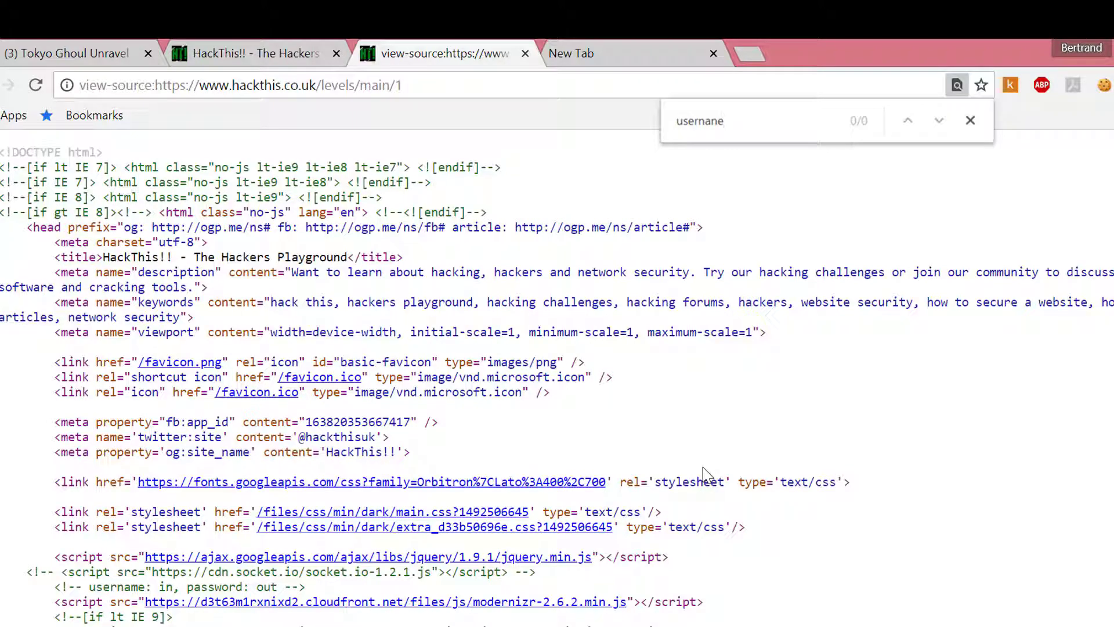
Correct the search to 'username' and select the source comment holding the credentials.
{"action": "key", "text": "BackSpace"}
{"action": "key", "text": "BackSpace"}
{"action": "key", "text": "BackSpace"}
{"action": "type", "text": "ame"}
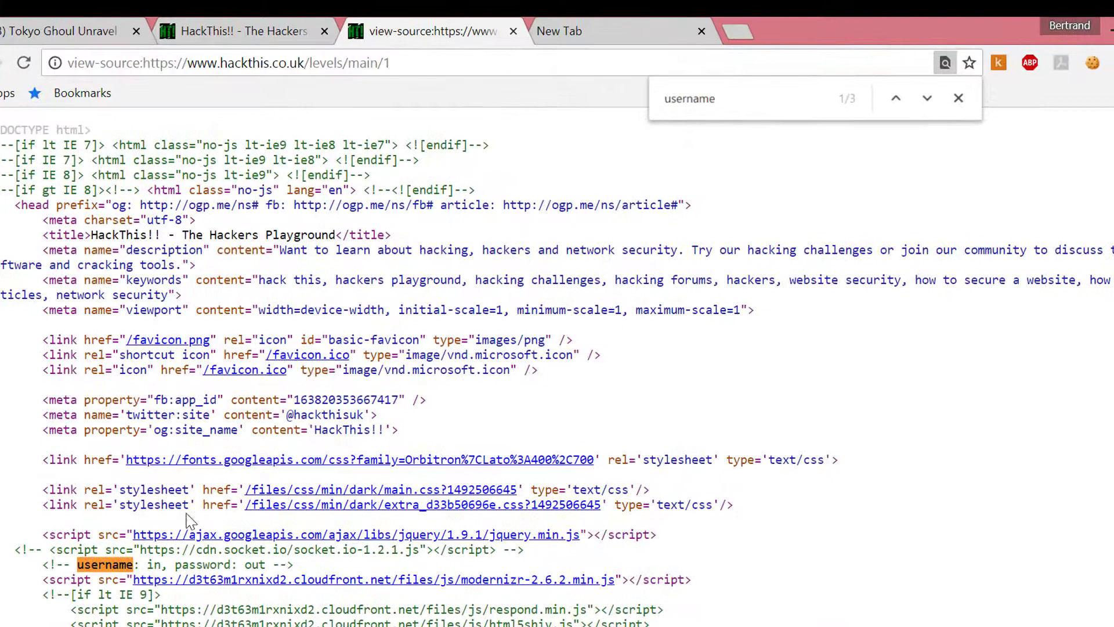
{"action": "scroll", "coordinate": [191, 522], "scroll_direction": "down", "scroll_amount": 3}
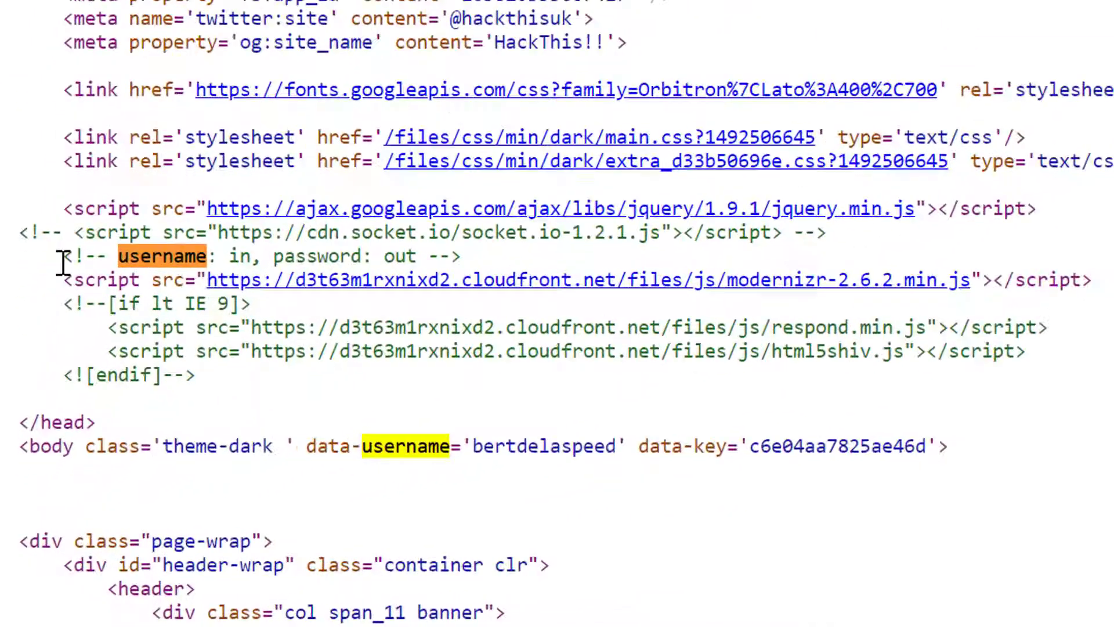
{"action": "left_click_drag", "start_coordinate": [63, 260], "coordinate": [495, 253]}
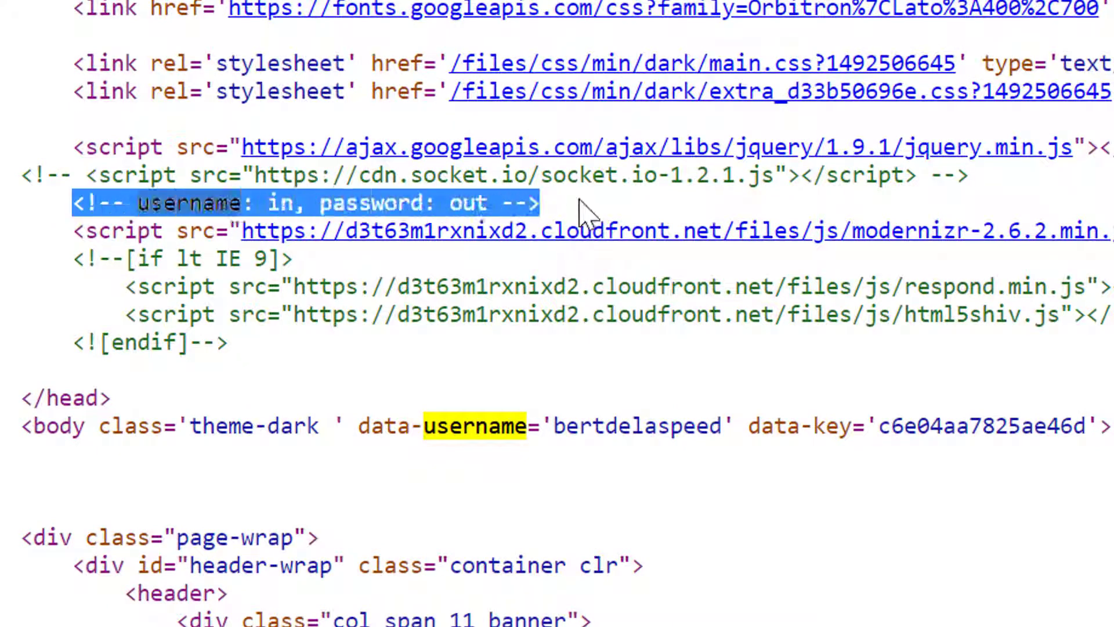
{"action": "left_click_drag", "start_coordinate": [580, 203], "coordinate": [55, 229]}
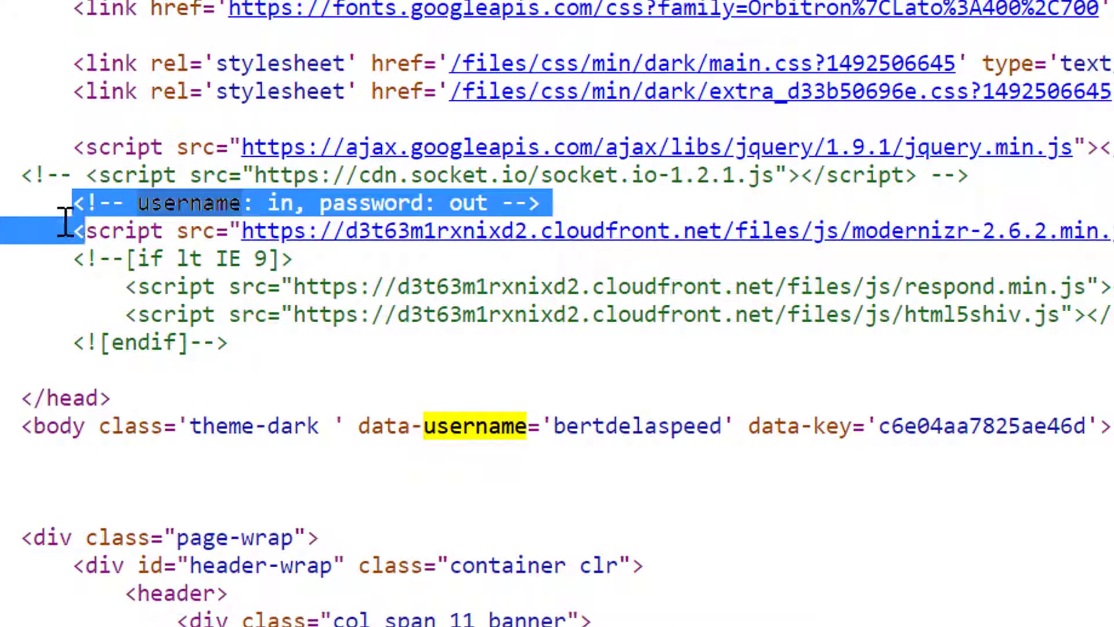
{"action": "left_click", "coordinate": [290, 200]}
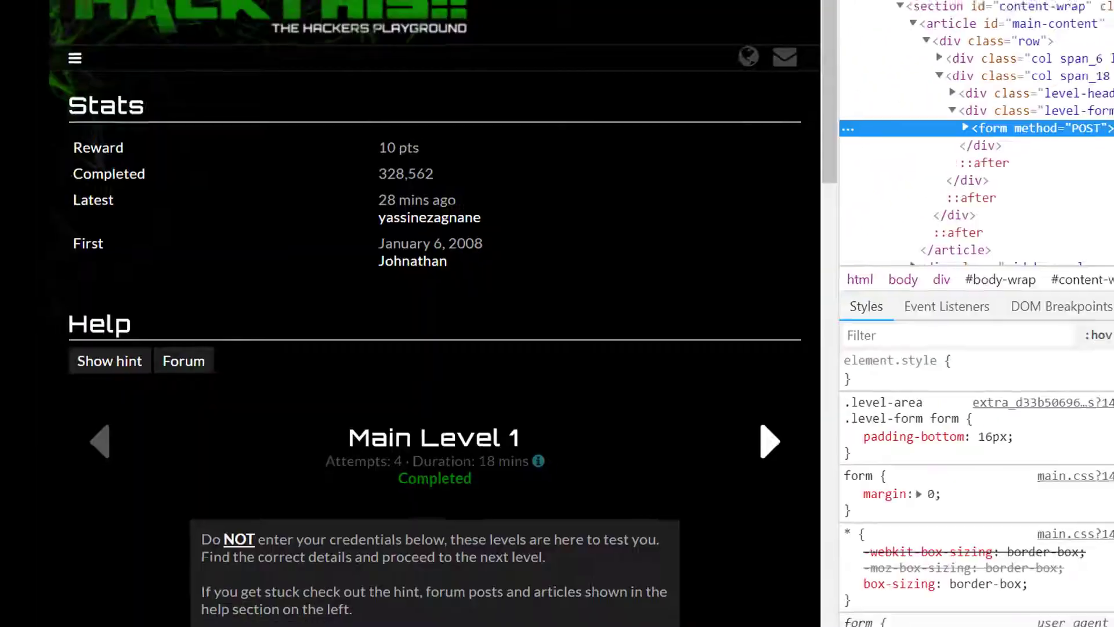
Submit the username and password from the source comment, then close DevTools with F12.
{"action": "scroll", "coordinate": [510, 255], "scroll_direction": "down", "scroll_amount": 10}
{"action": "scroll", "coordinate": [495, 251], "scroll_direction": "up", "scroll_amount": 7}
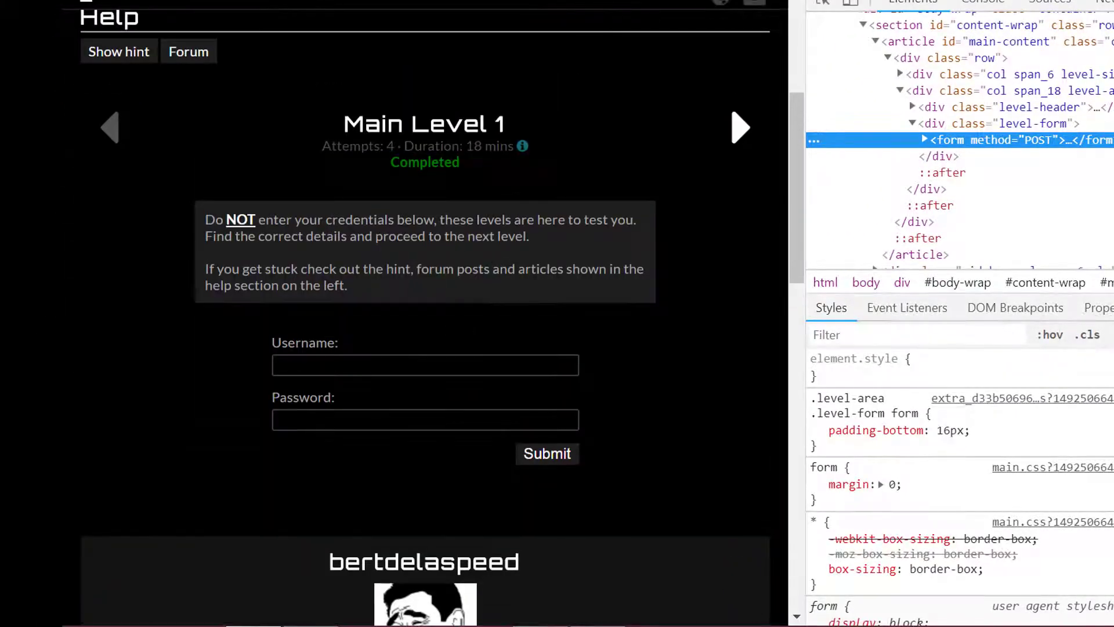
{"action": "left_click", "coordinate": [425, 364]}
{"action": "type", "text": "in"}
{"action": "key", "text": "Tab"}
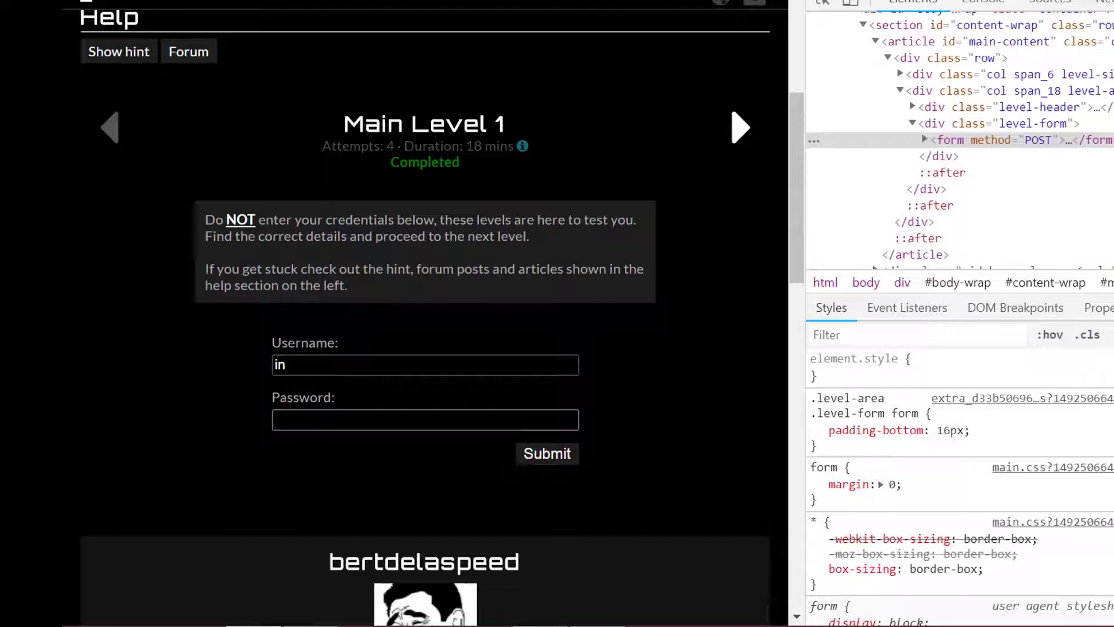
{"action": "left_click", "coordinate": [541, 459]}
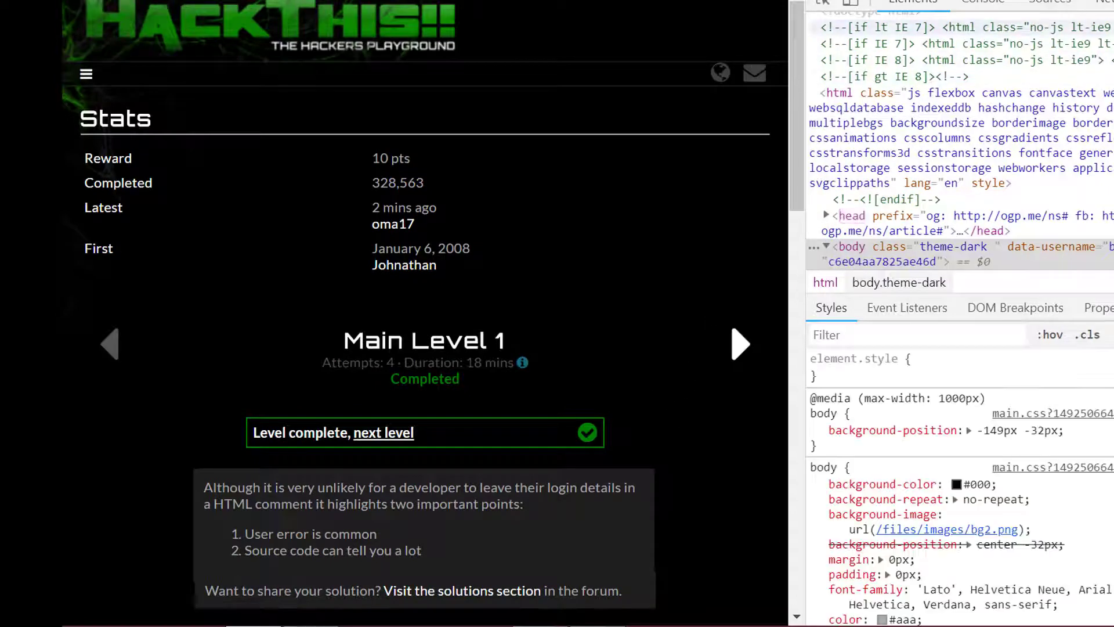
{"action": "key", "text": "F12"}
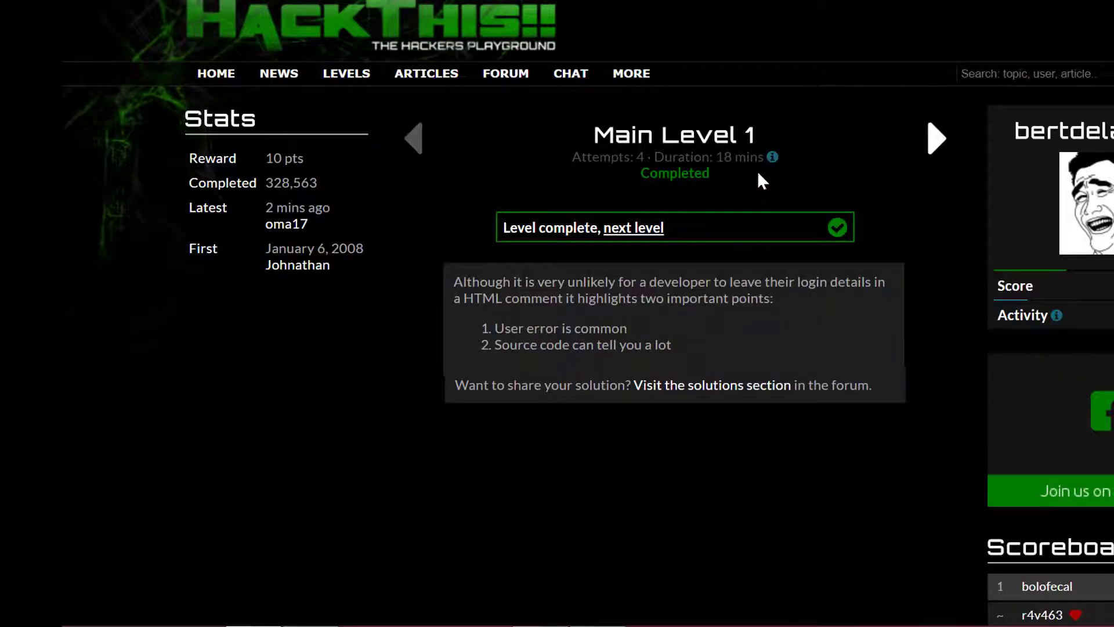